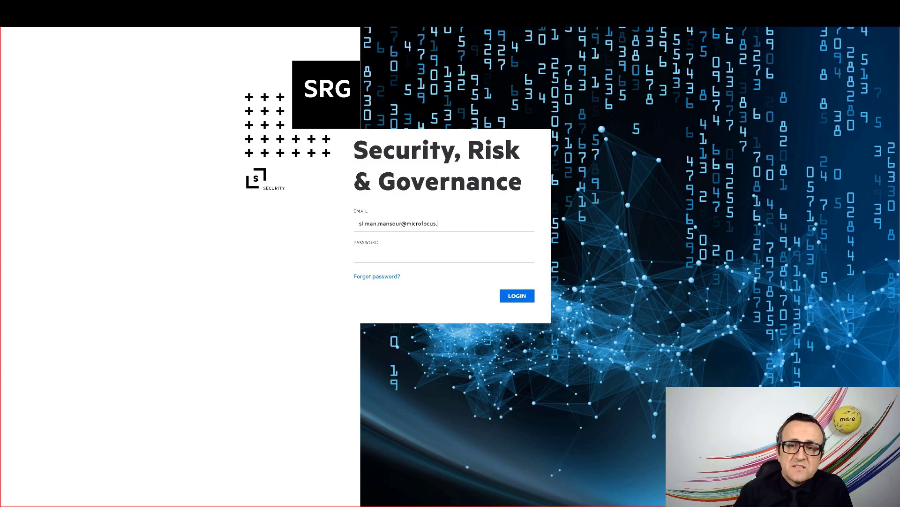
Log in and launch the reporting portal from the Reports area
key("Return")
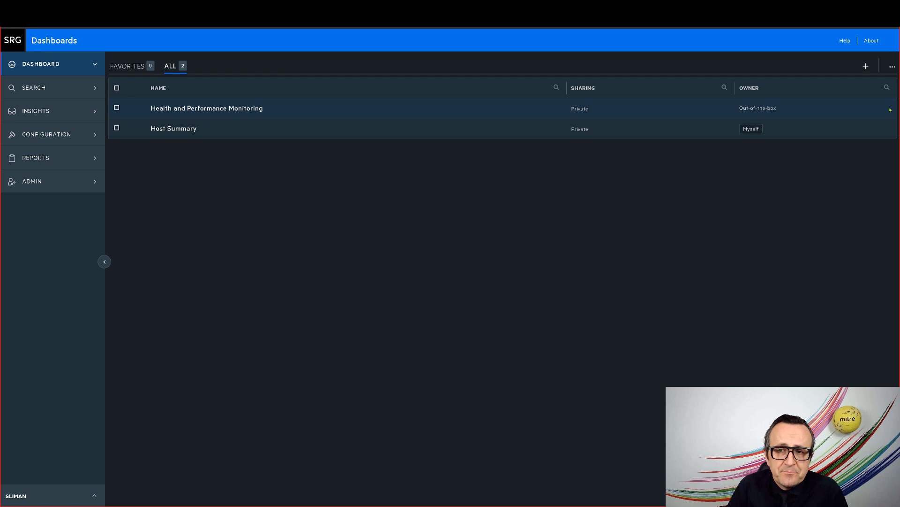
left_click(55, 158)
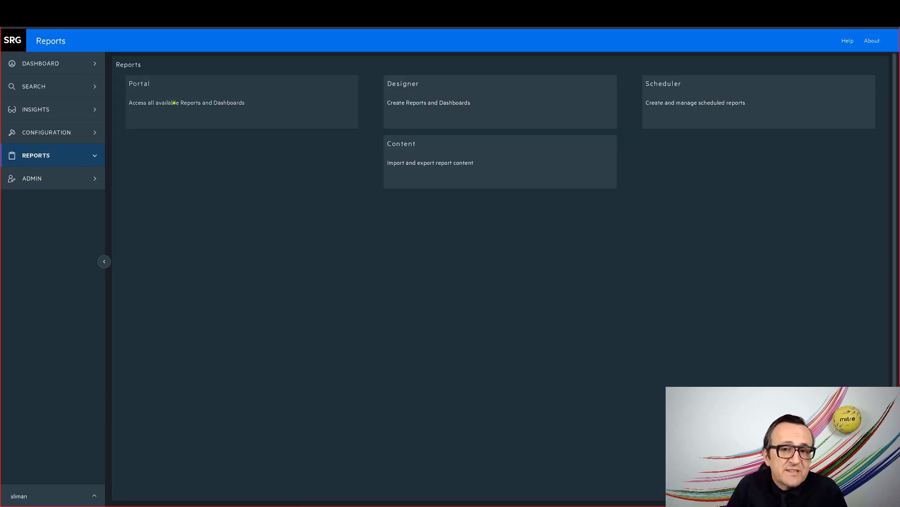
left_click(255, 119)
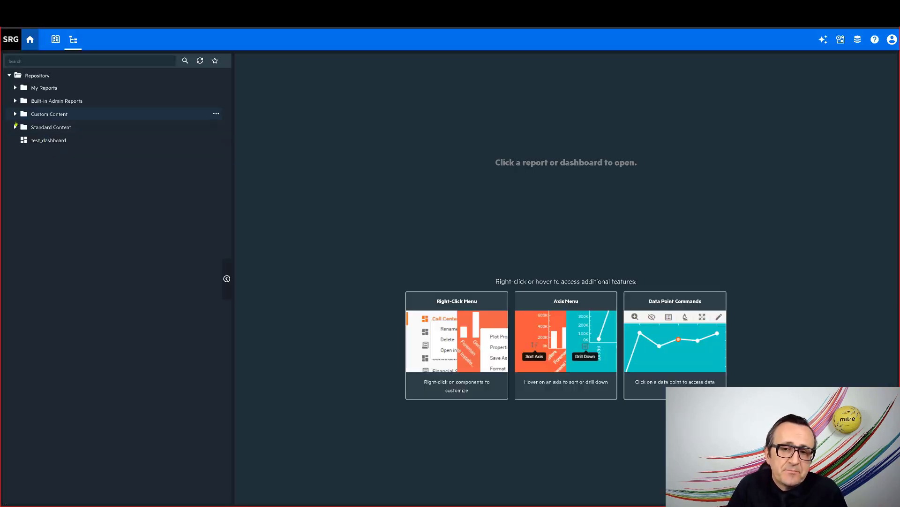
Expand Standard Content > GDPR > Dashboards > GDPR Regulatory Exposure and bring up actions for Data Flow from GDPR Systems to non EU
left_click(15, 127)
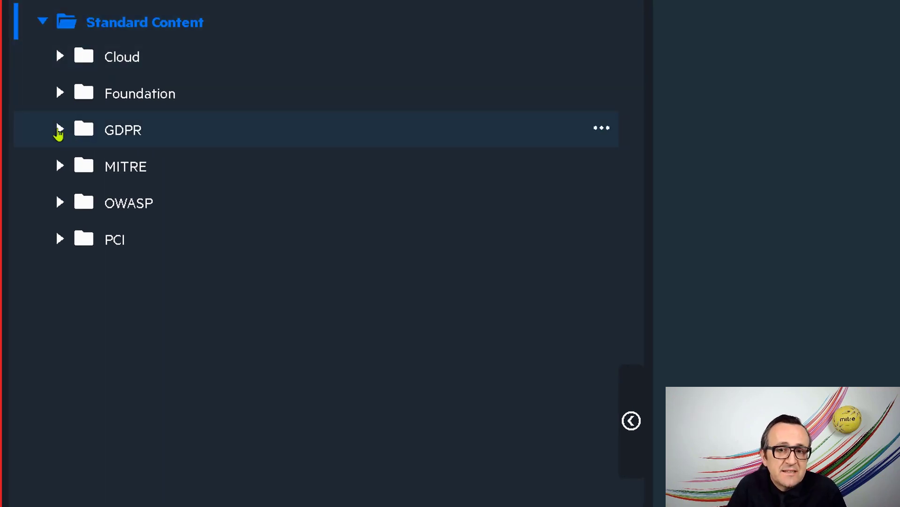
left_click(58, 132)
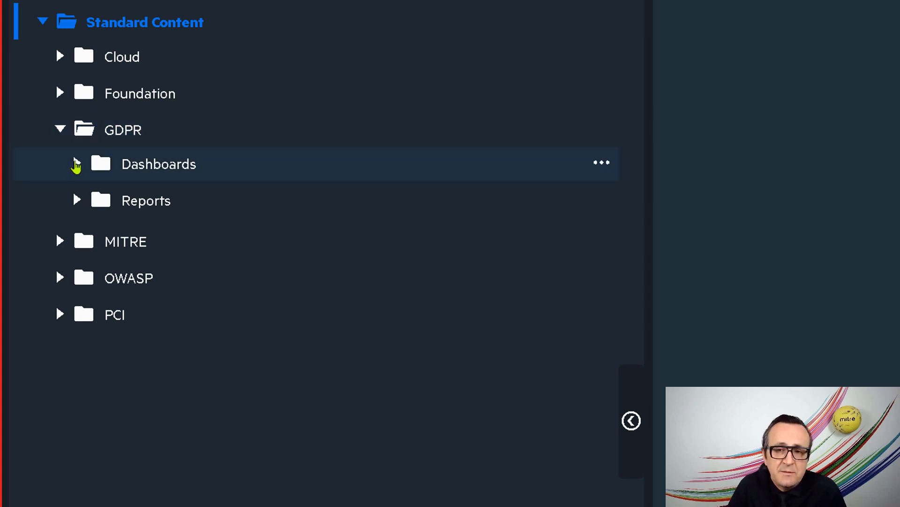
left_click(76, 163)
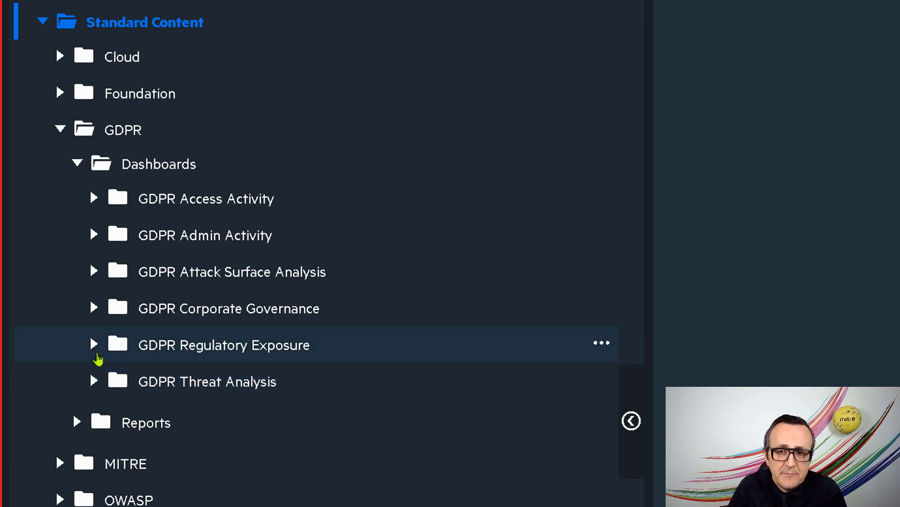
left_click(96, 346)
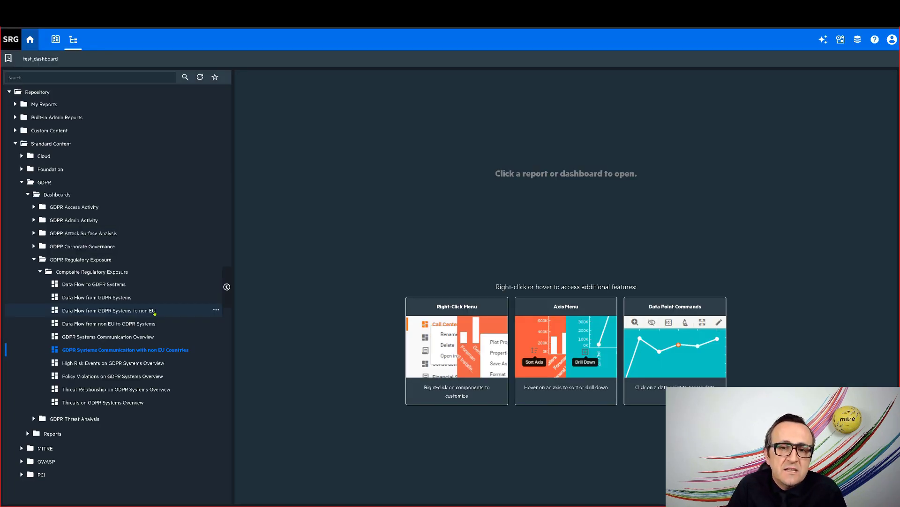
right_click(154, 312)
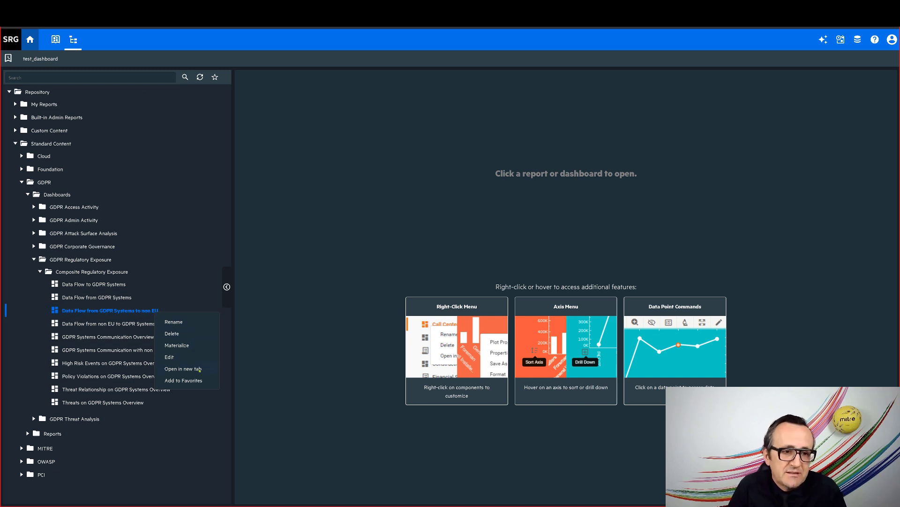
Open the non-EU data flow dashboard in a new tab, read its map and bar tooltips, and return to Reports
left_click(183, 369)
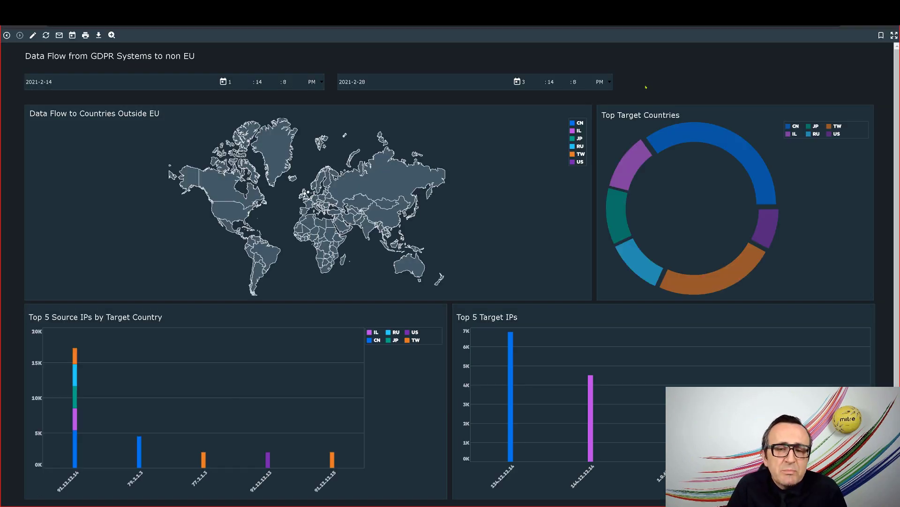
mouse_move(629, 132)
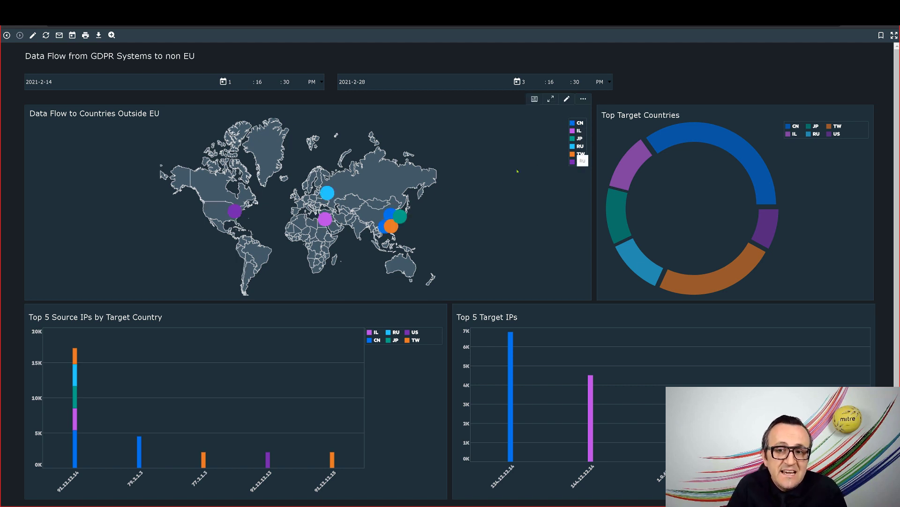
mouse_move(404, 215)
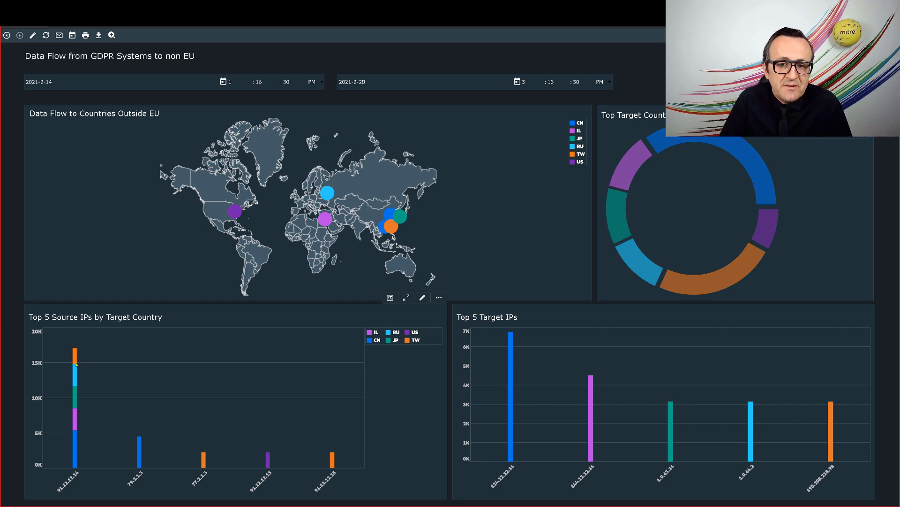
mouse_move(75, 360)
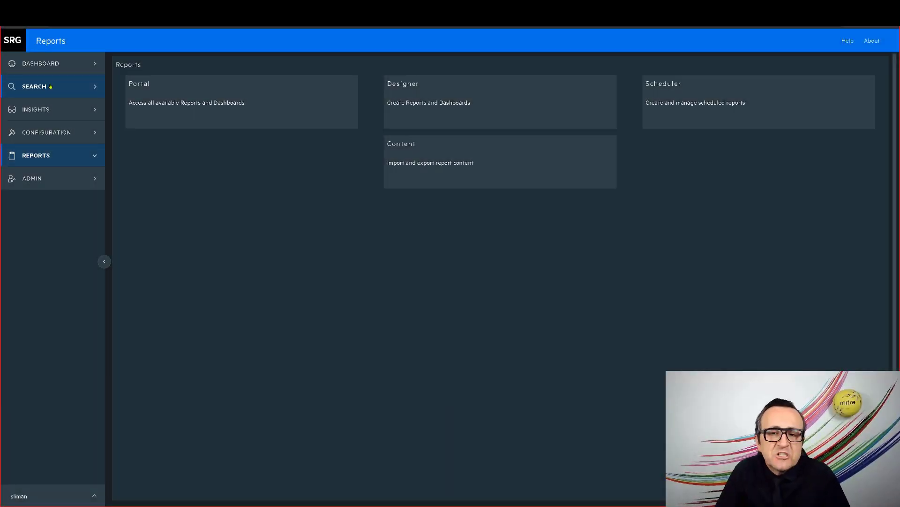
Search any IP for 91.12.12.14 and show results with the Investigate Host fieldset
left_click(50, 87)
type("91.12.12.14")
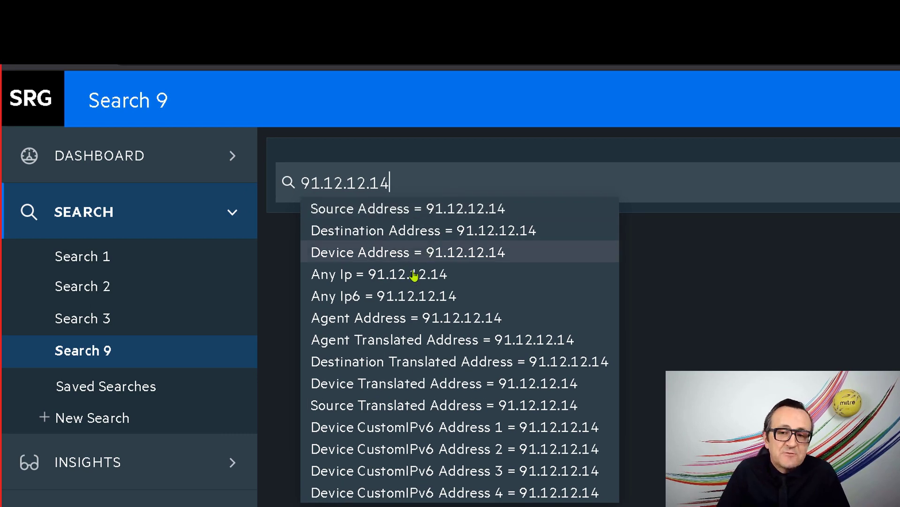
left_click(416, 274)
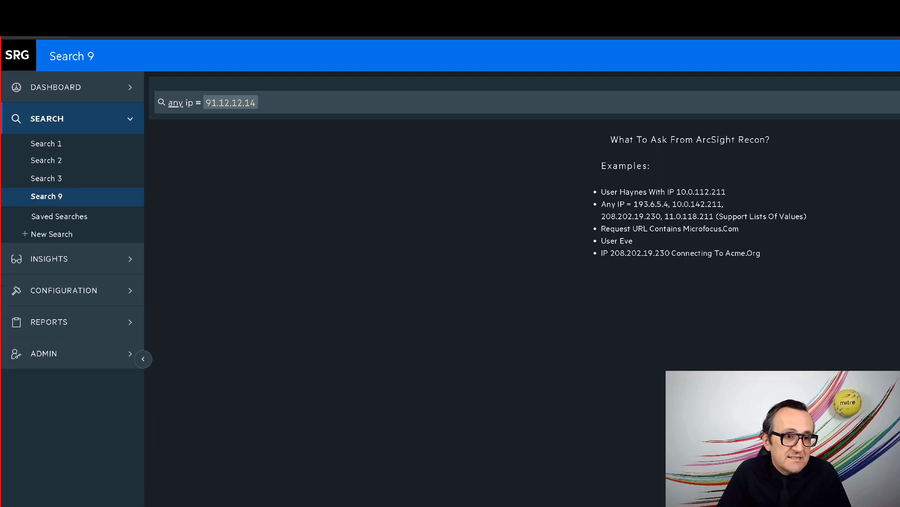
left_click(898, 102)
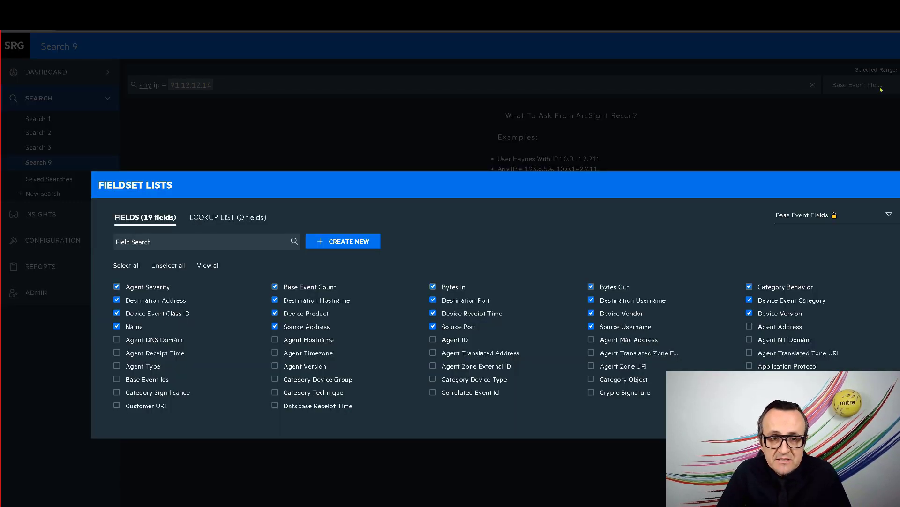
left_click(799, 193)
left_click(748, 240)
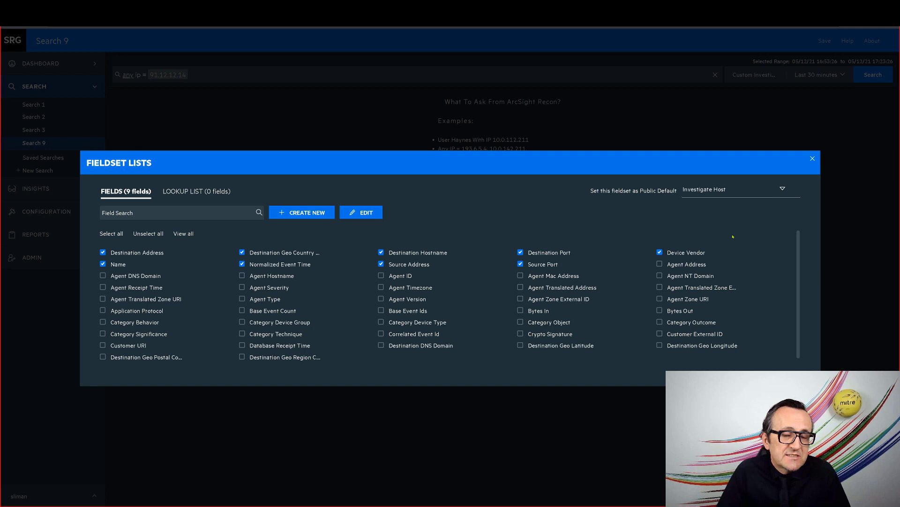
left_click(813, 158)
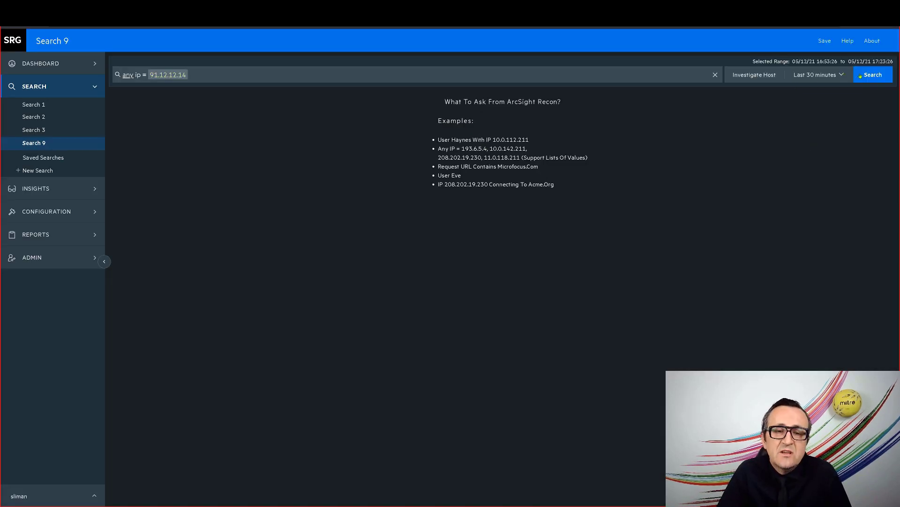
Set a custom time range of 02/14/21 15:53:26 to 02/28/21 16:23:26 and run the search
left_click(841, 76)
key("ctrl+a")
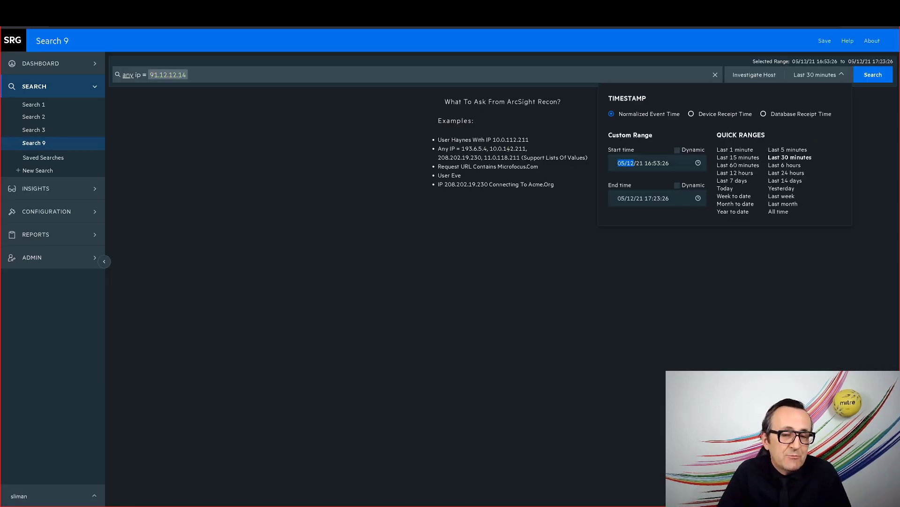
type("02/14/21 15:53:26")
key("Tab")
key("ctrl+a")
type("02/28/21 16:23:26")
key("Return")
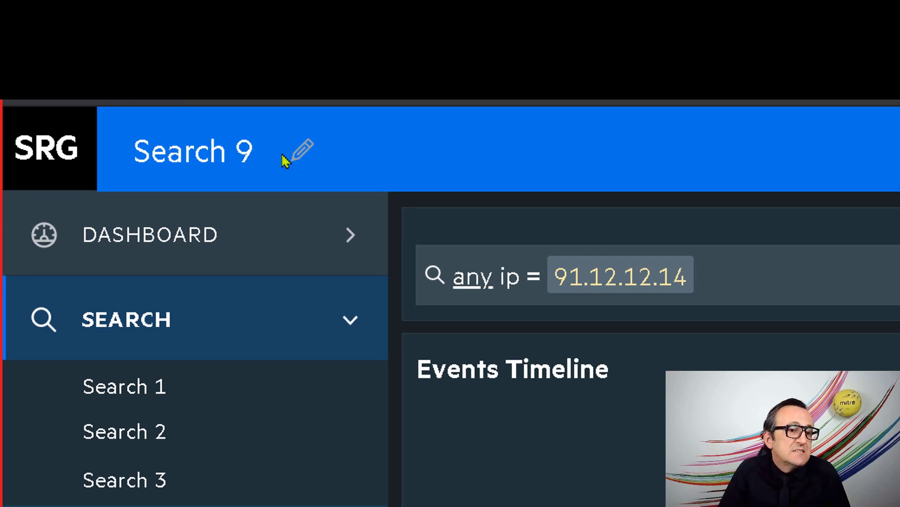
Retitle the 91.12.12.14 search from Search 9 to 'Host Investigation' and confirm it
left_click(283, 157)
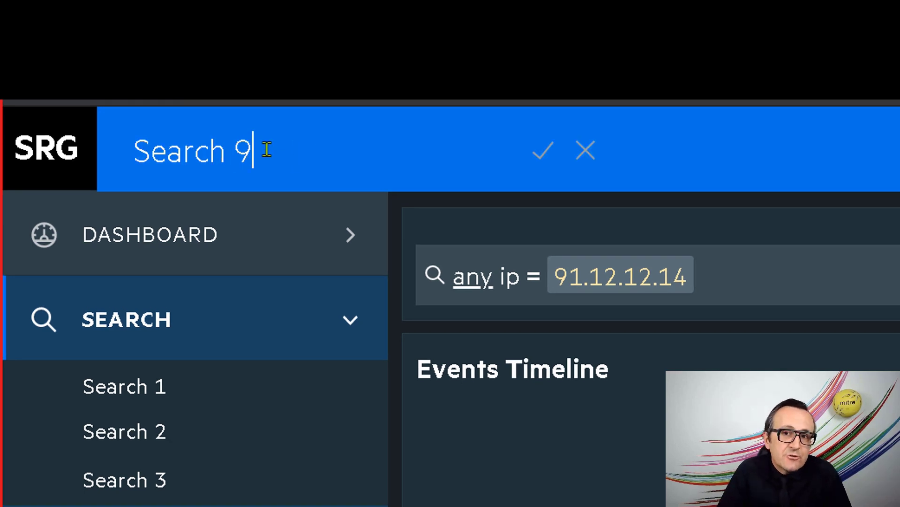
key("ctrl+a")
type("Host Investigation")
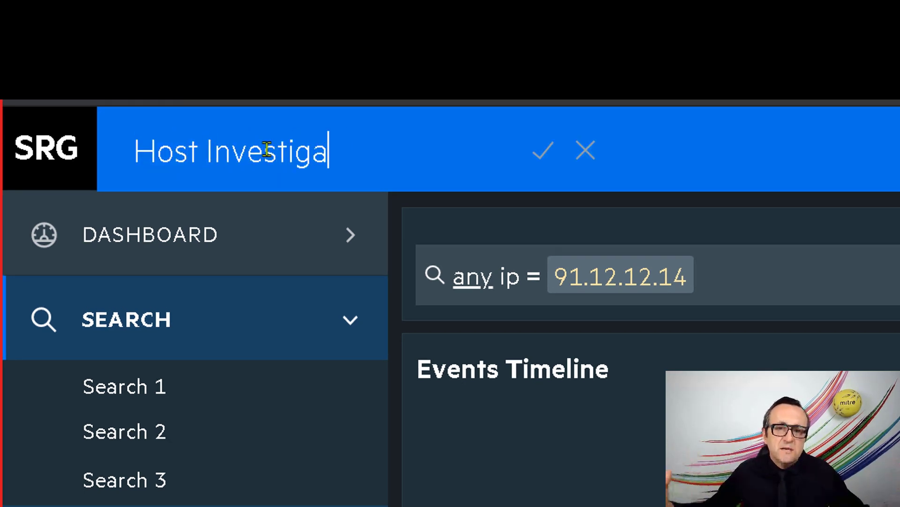
left_click(535, 153)
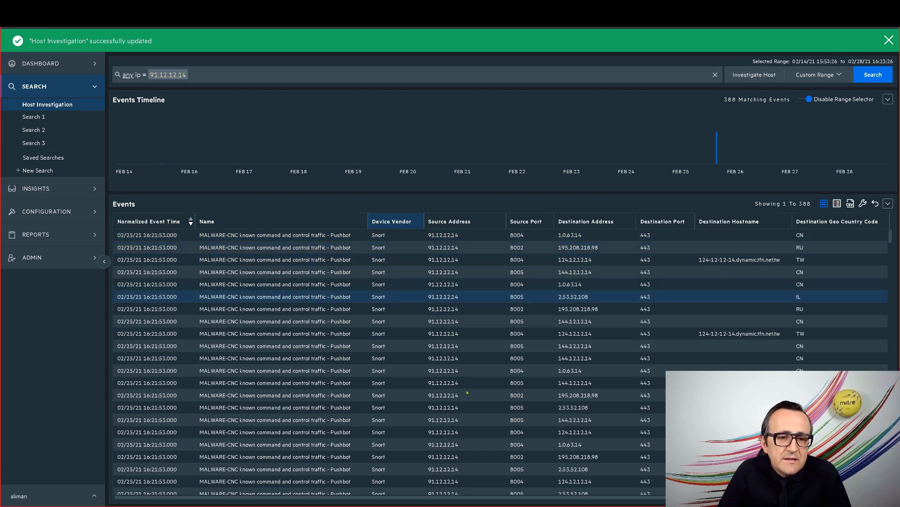
left_click(810, 222)
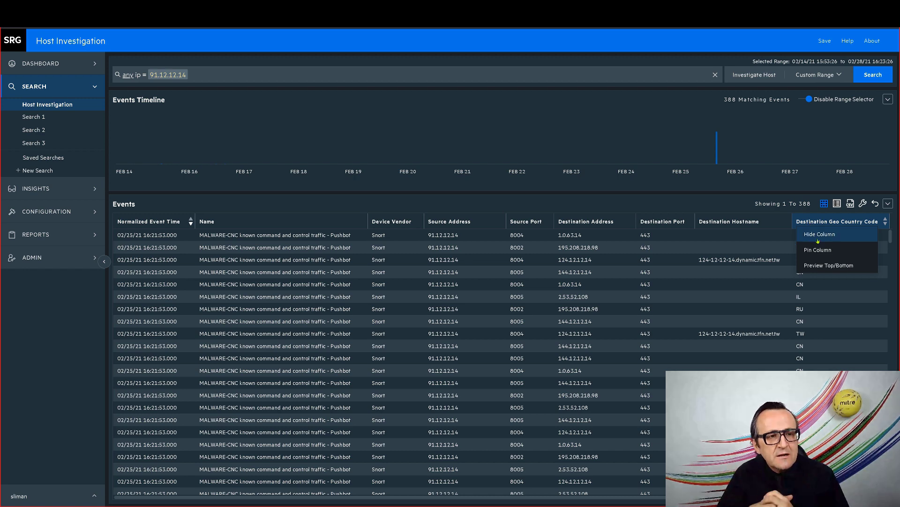
left_click(829, 265)
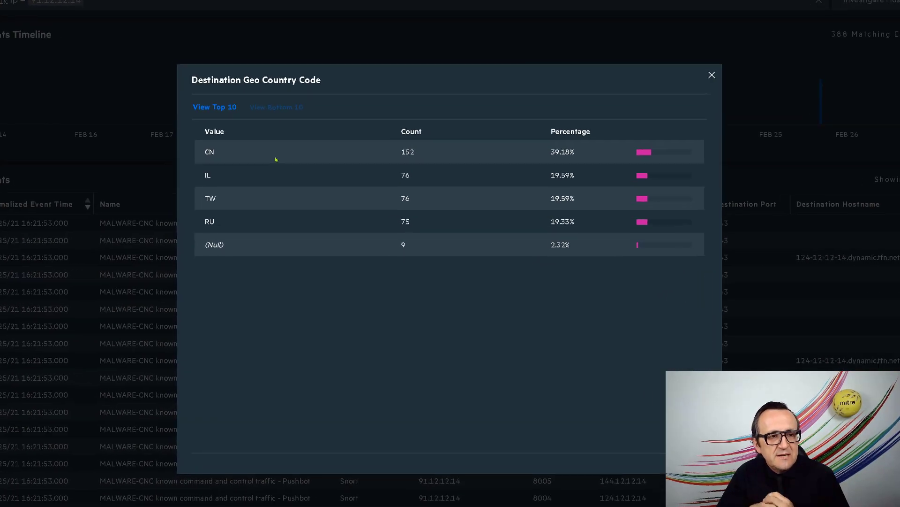
double_click(260, 183)
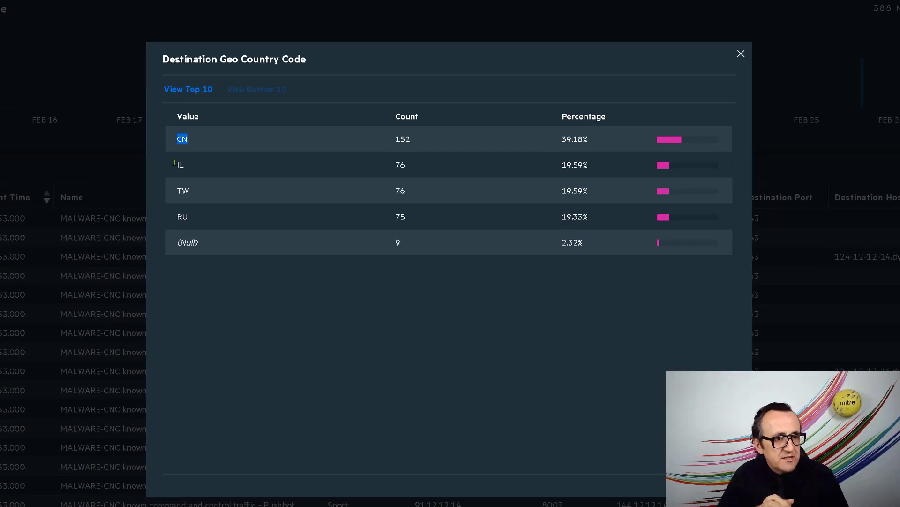
double_click(400, 164)
left_click(227, 206)
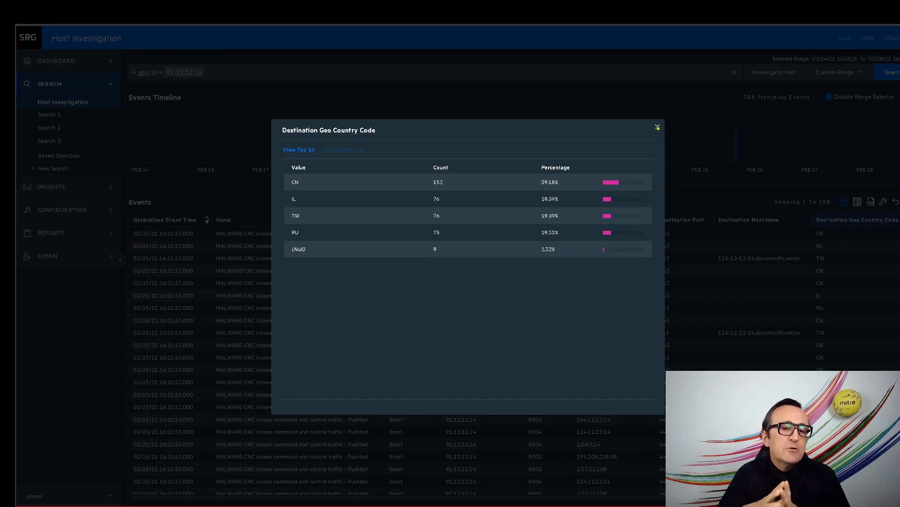
Close the country code top-values dialog and sort the events by Destination Hostname
left_click(657, 127)
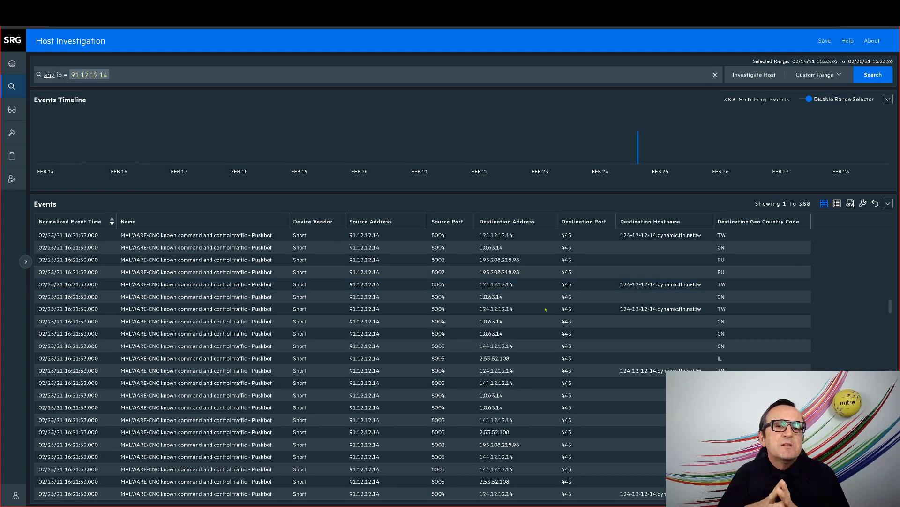
scroll(505, 272, "down", 3)
scroll(504, 272, "down", 2)
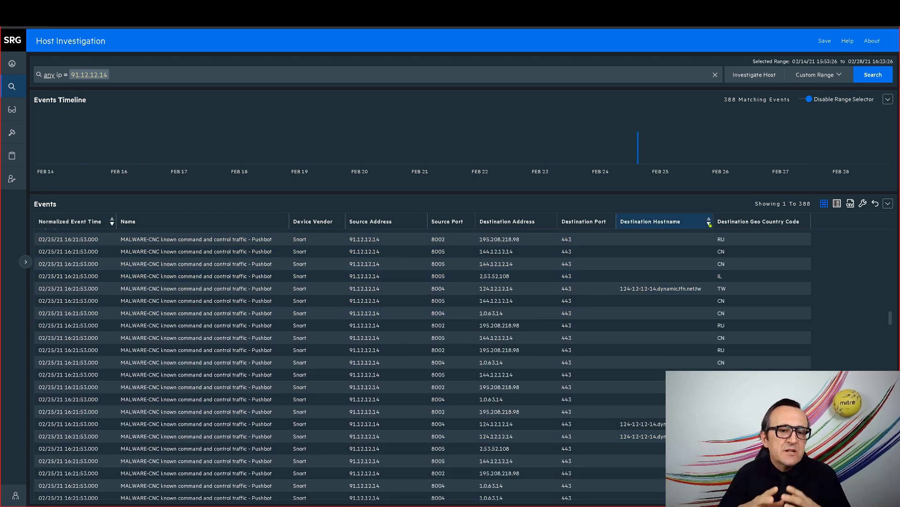
left_click(709, 224)
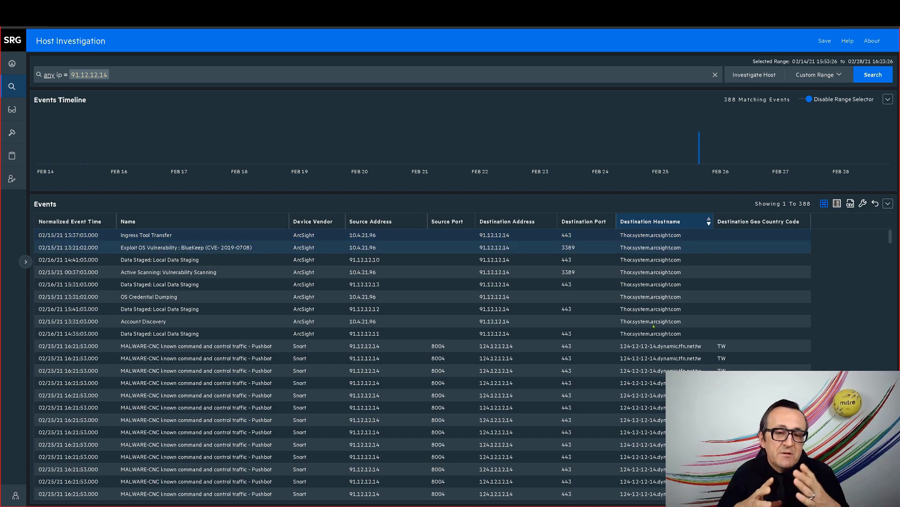
Open the Event Details of a Pushbot event sent to 124.12.12.14
scroll(654, 330, "down", 3)
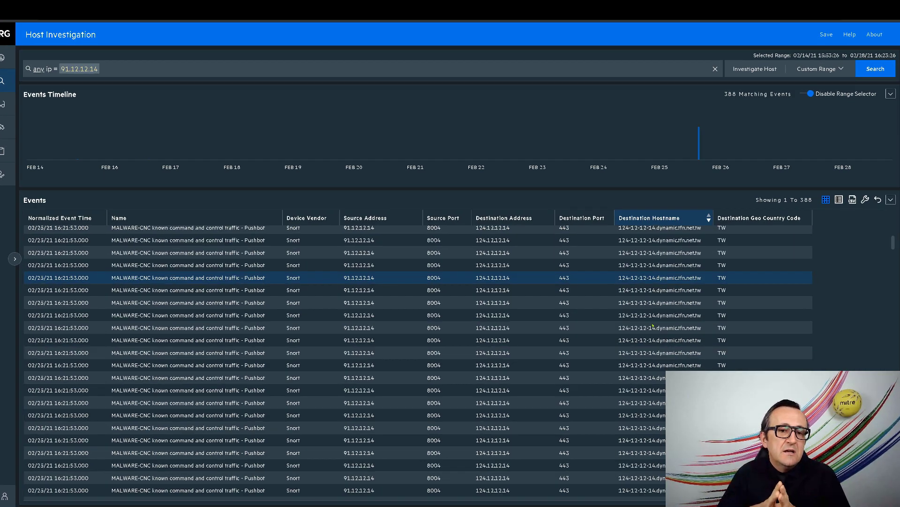
scroll(652, 326, "up", 1)
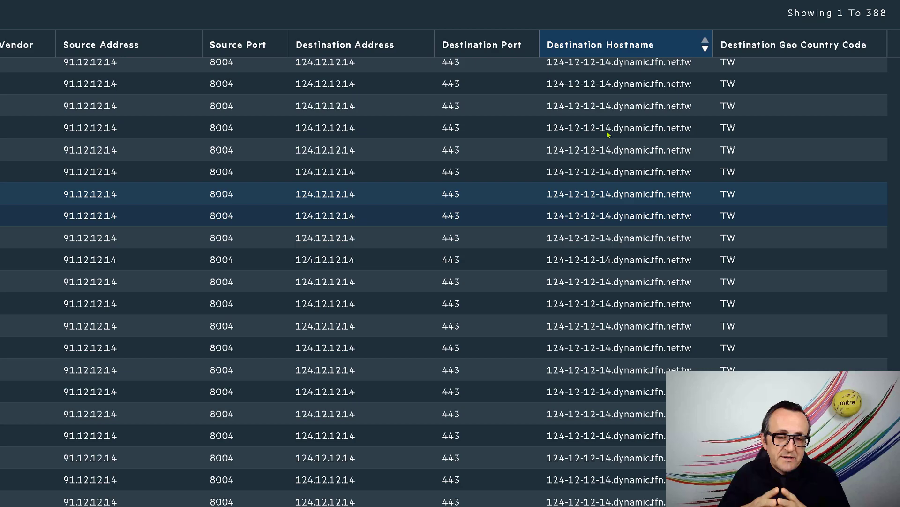
left_click(608, 123)
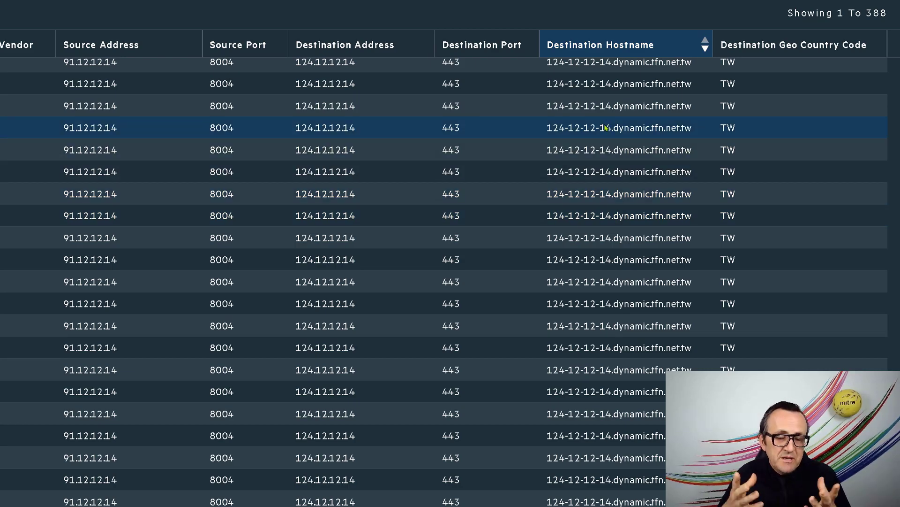
Scroll the Pushbot event details and select its full Message text
scroll(807, 281, "down", 8)
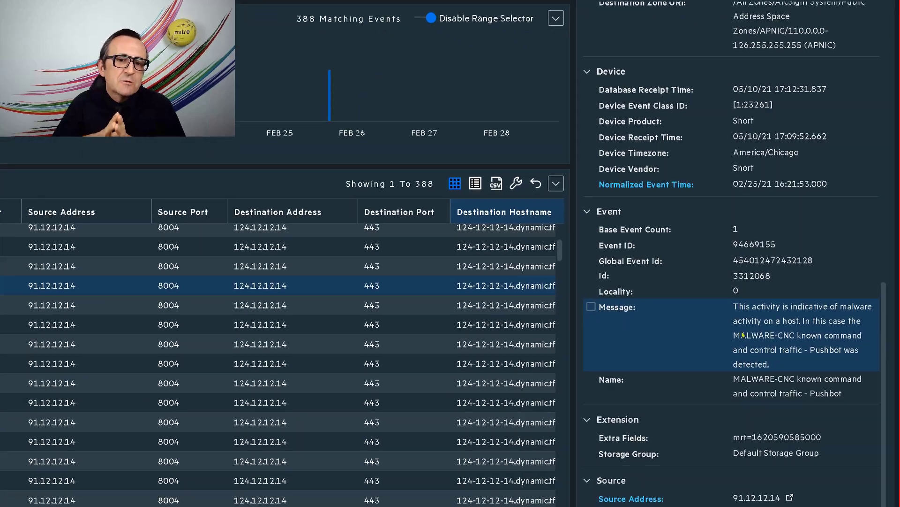
left_click_drag(793, 320, 805, 329)
left_click_drag(698, 341, 692, 325)
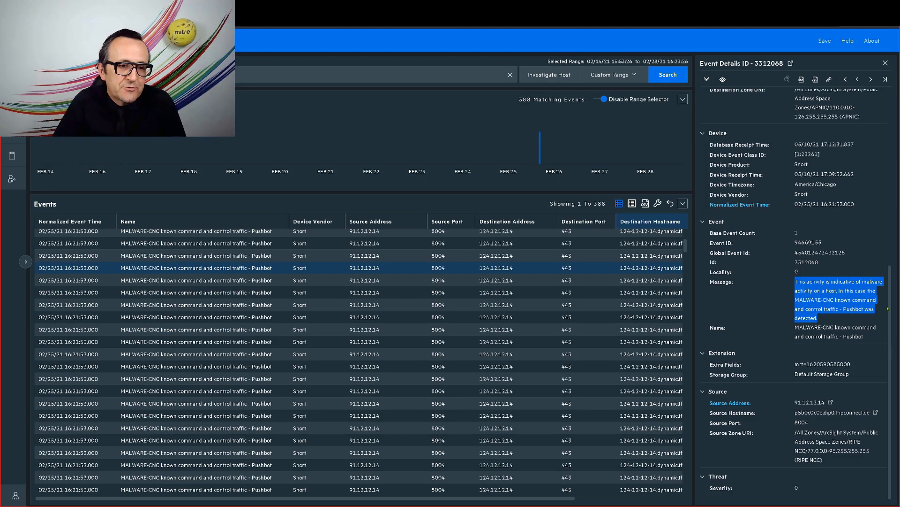
scroll(692, 428, "up", 2)
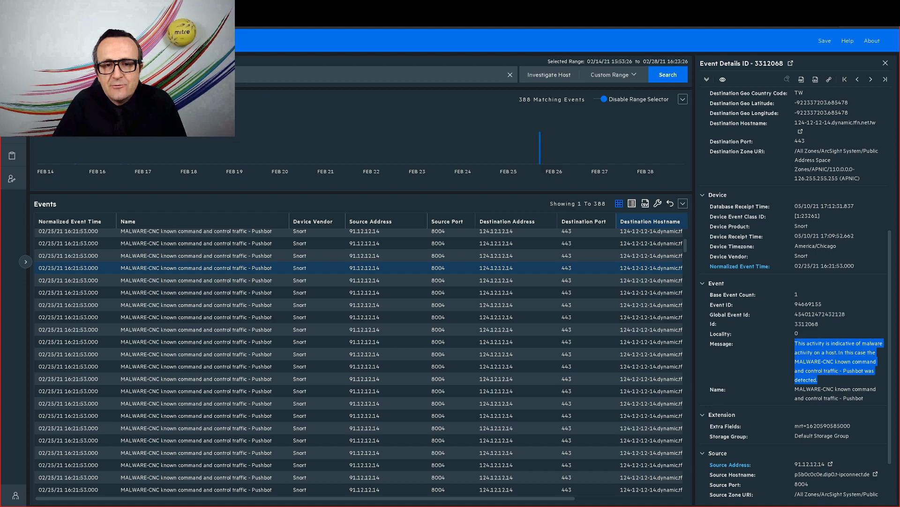
scroll(793, 291, "up", 4)
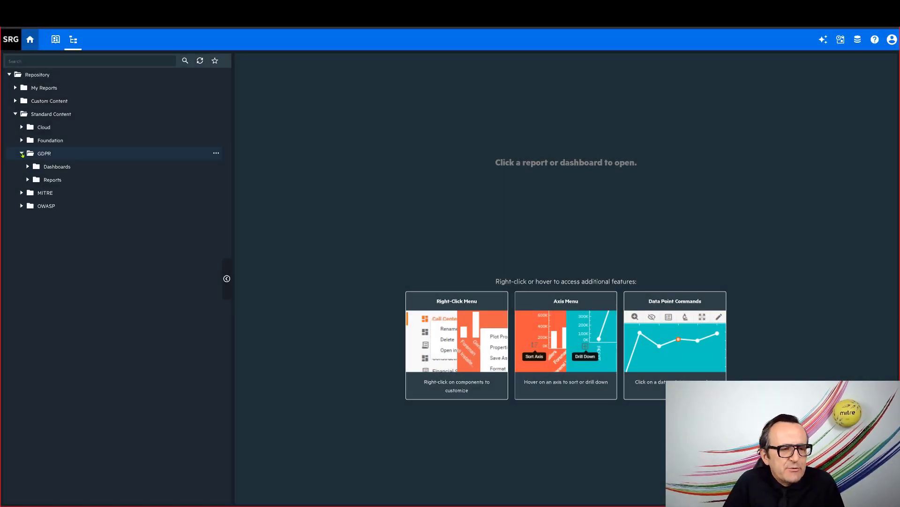
Expand Dashboards > GDPR Threat Analysis > Internet Threat Analysis and open MITRE ATT&CK on GDPR Systems by GDPR Asset
left_click(28, 166)
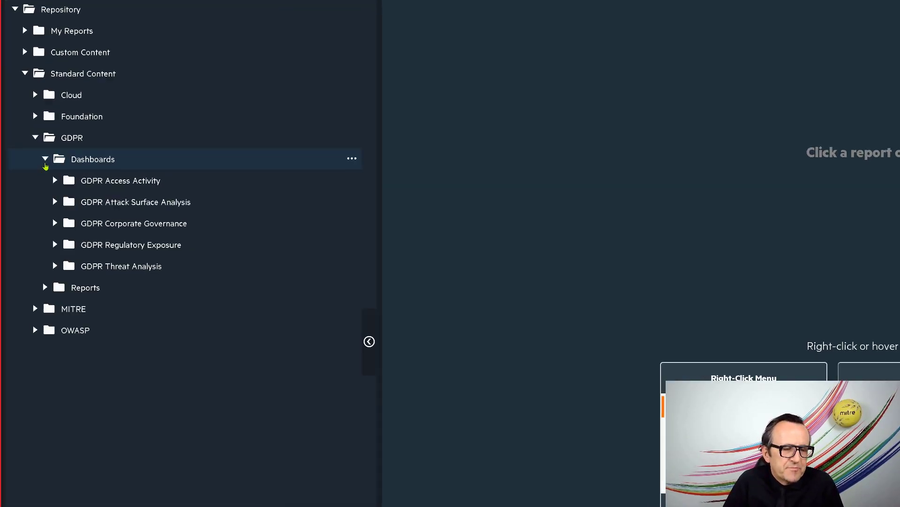
left_click(61, 275)
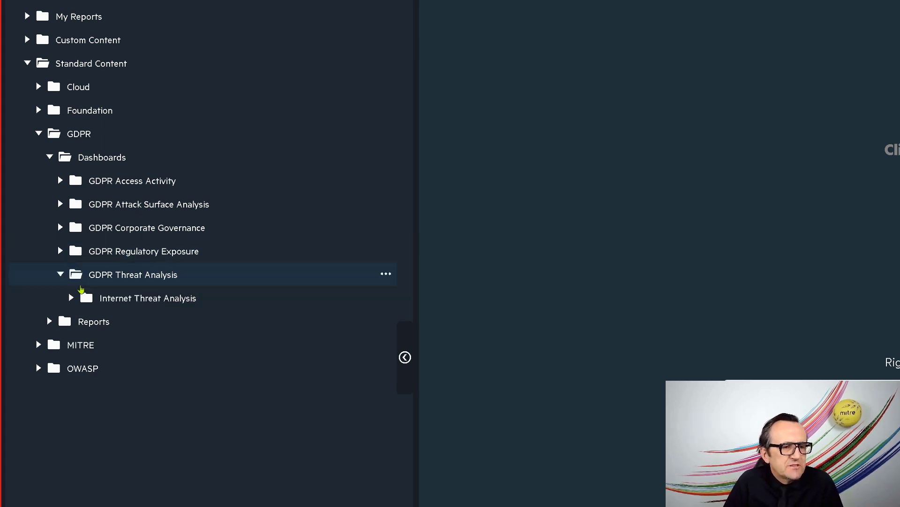
left_click(72, 298)
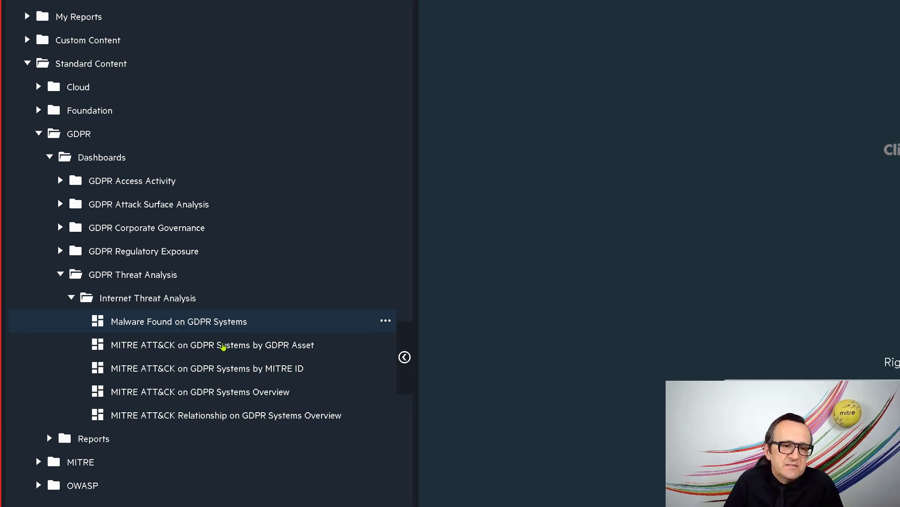
left_click(223, 346)
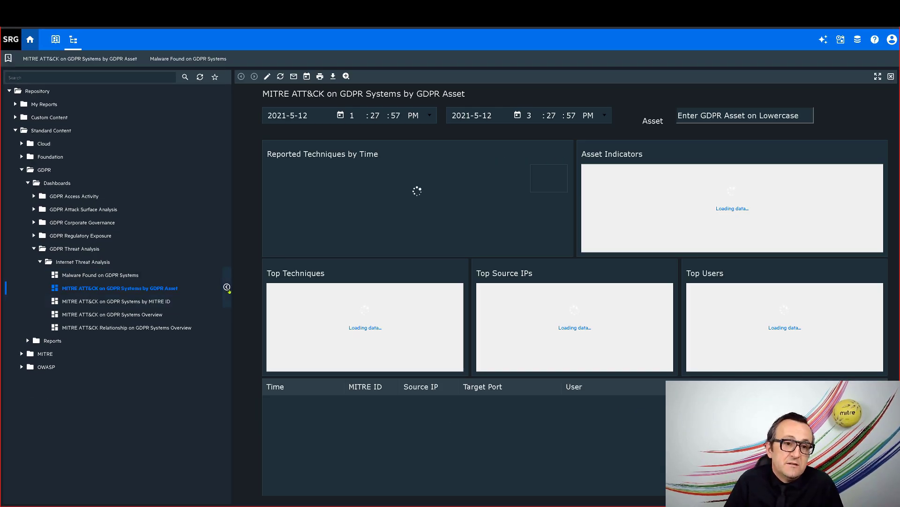
Hide the repository tree, paste asset 91.12.12.14, and set the start date to October 1, 2020
left_click(227, 287)
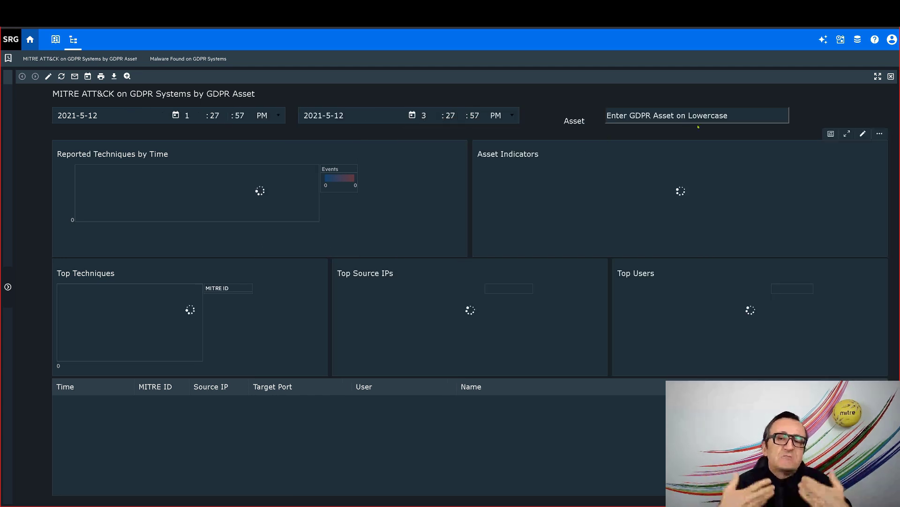
type("91.12.12.14")
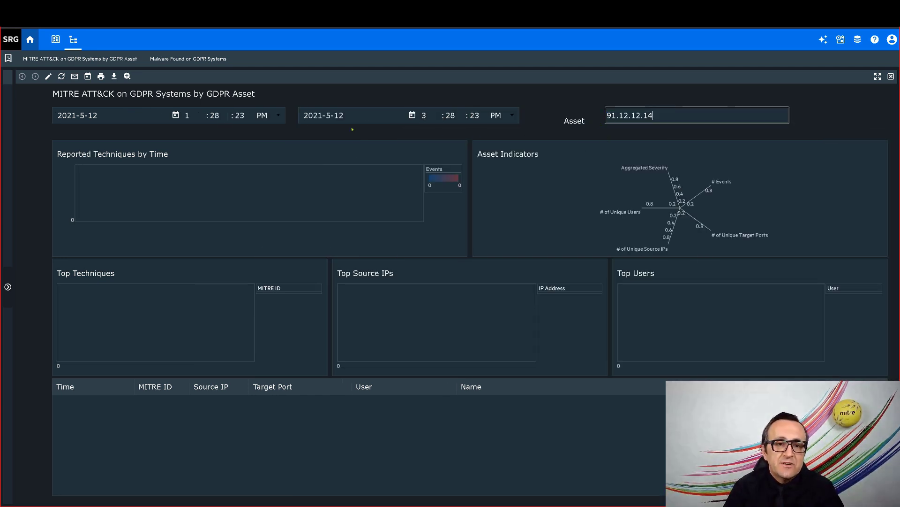
left_click(176, 116)
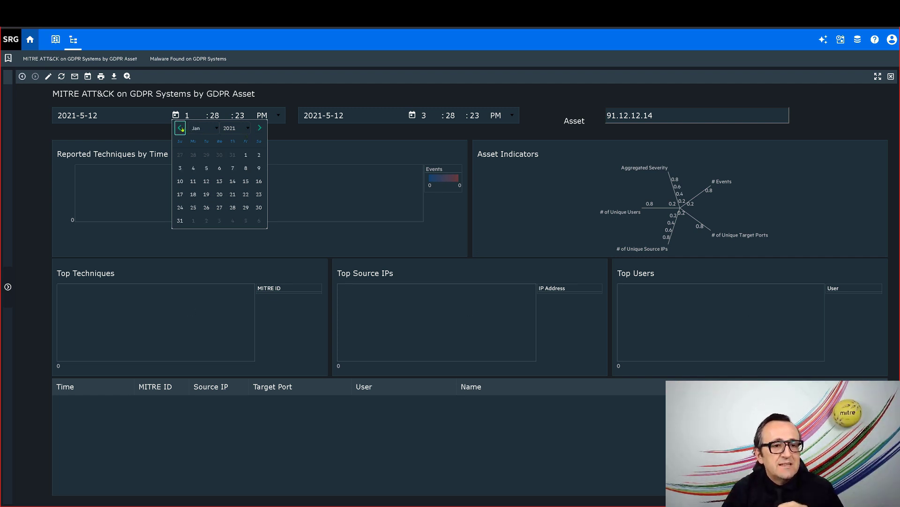
left_click(181, 128)
left_click(181, 128)
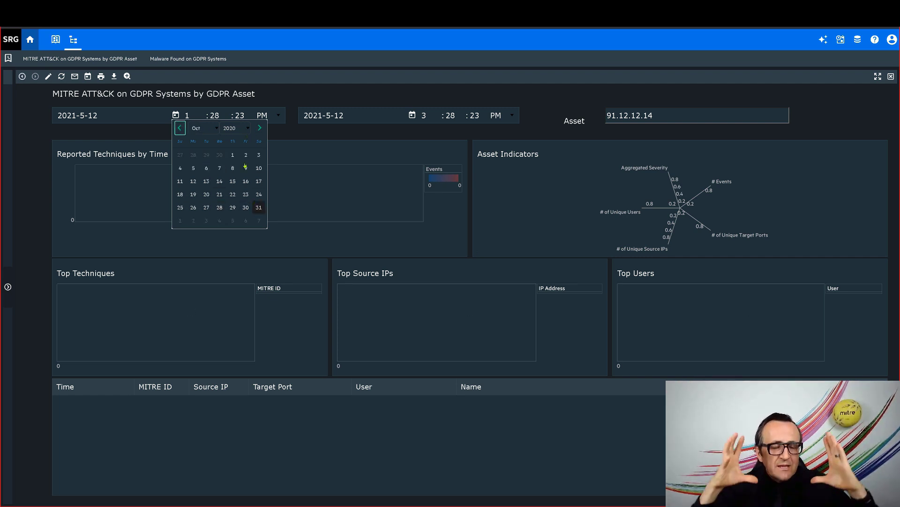
left_click(233, 155)
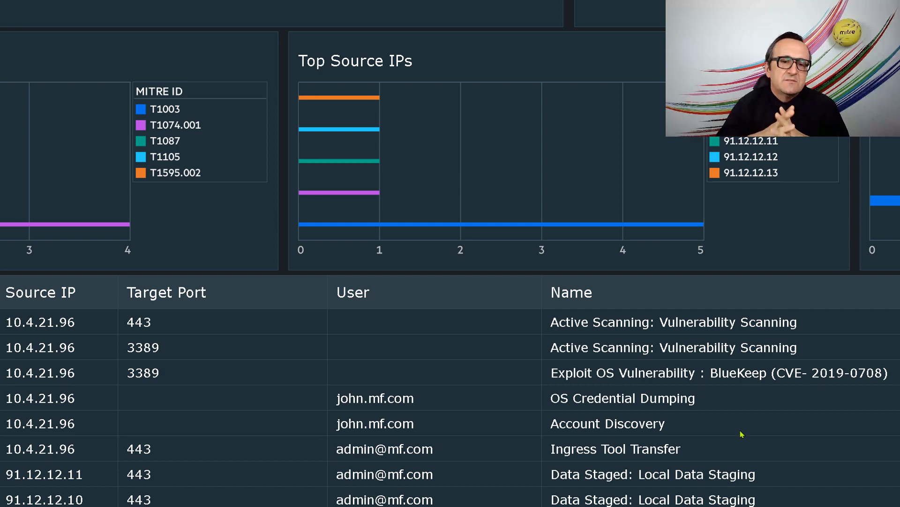
Navigate away from the MITRE ATT&CK dashboard
left_click(114, 430)
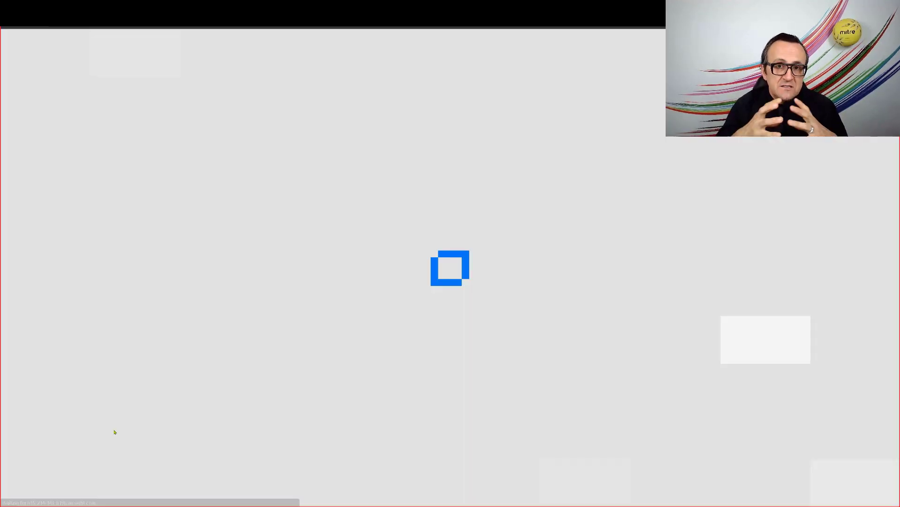